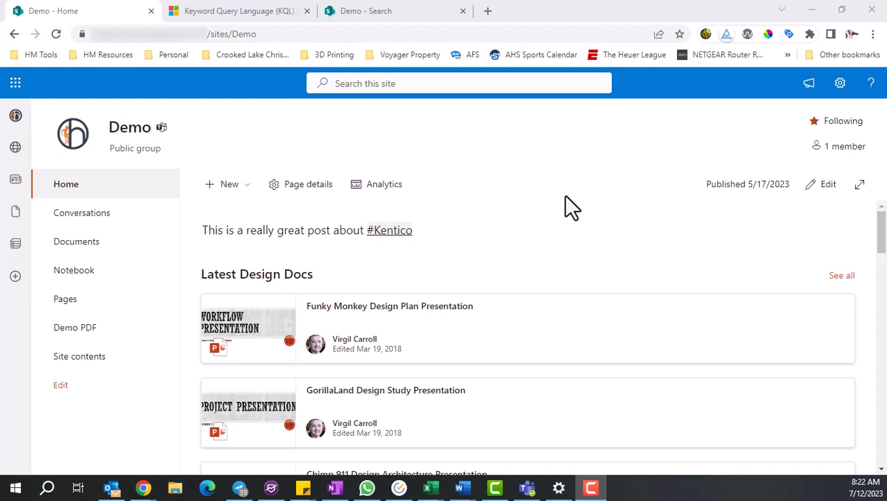
- Open the Demo site's full site settings and go to the Microsoft Search insights and configuration page
{"action": "left_click", "coordinate": [840, 87]}
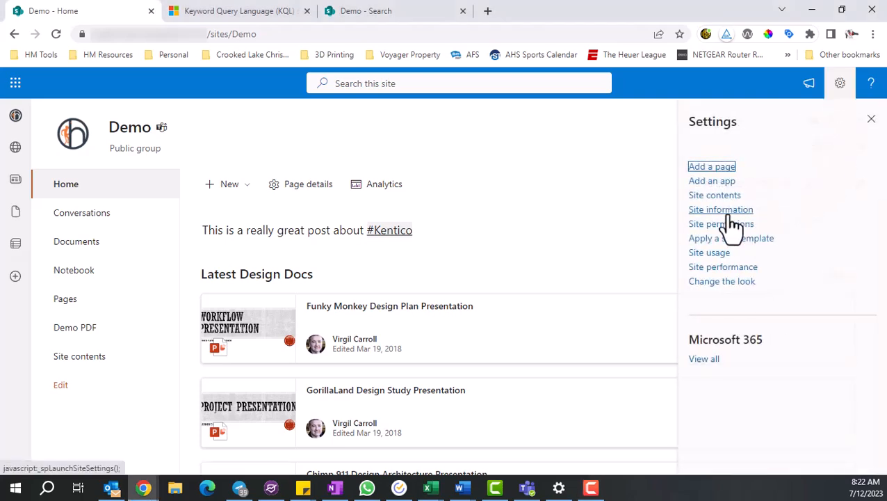
{"action": "left_click", "coordinate": [706, 214]}
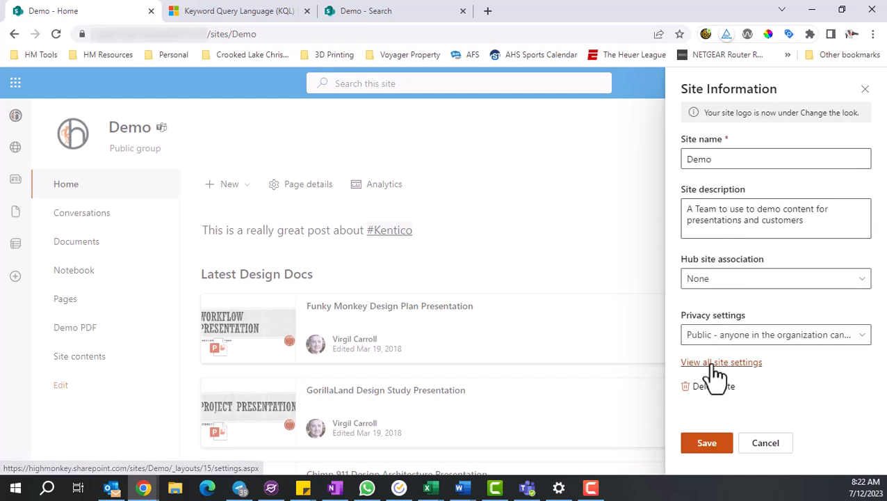
{"action": "left_click", "coordinate": [715, 363]}
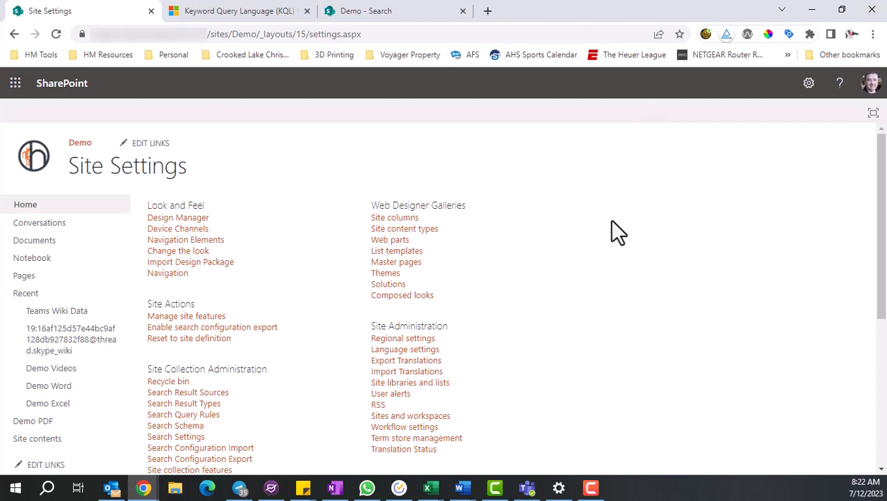
{"action": "scroll", "coordinate": [589, 222], "scroll_direction": "down", "scroll_amount": 4}
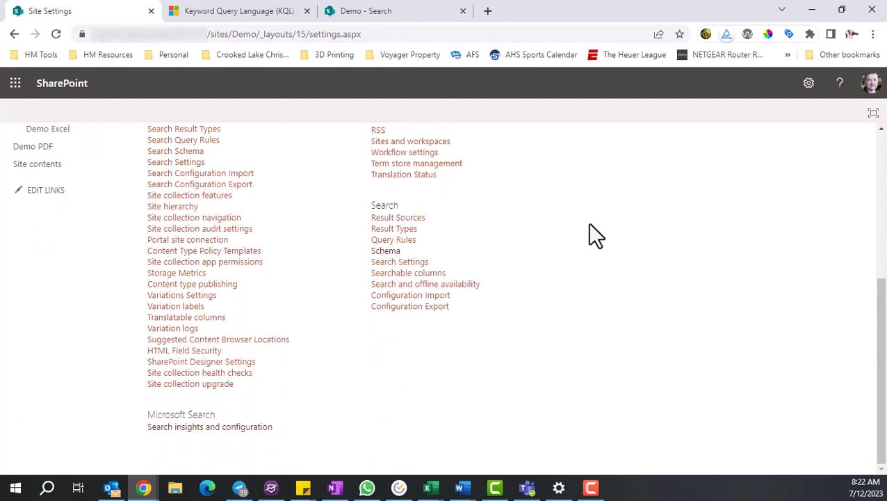
{"action": "left_click", "coordinate": [199, 428]}
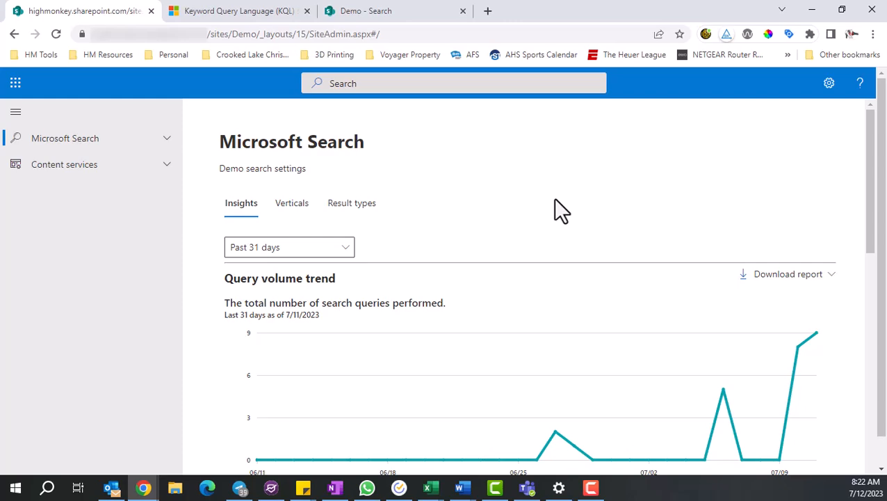
- Look over the query volume trend in the search insights and show the site's search verticals
{"action": "scroll", "coordinate": [583, 253], "scroll_direction": "down", "scroll_amount": 4}
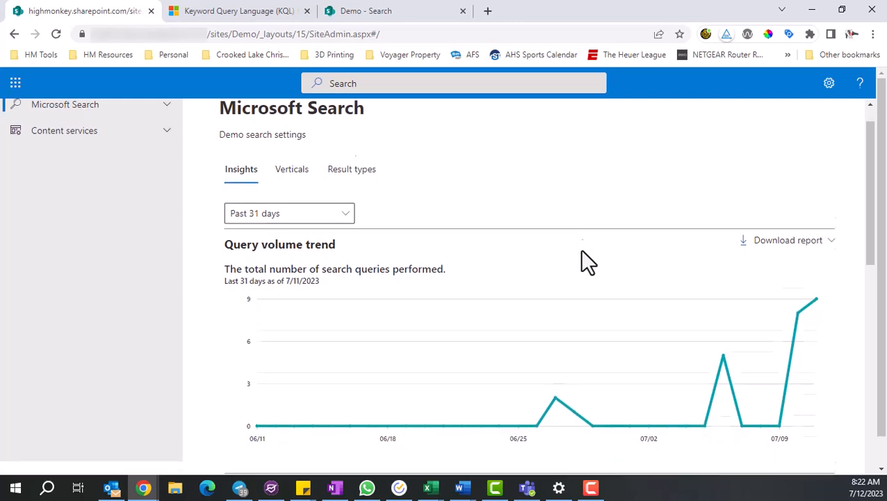
{"action": "scroll", "coordinate": [583, 253], "scroll_direction": "up", "scroll_amount": 3}
{"action": "scroll", "coordinate": [588, 263], "scroll_direction": "up", "scroll_amount": 1}
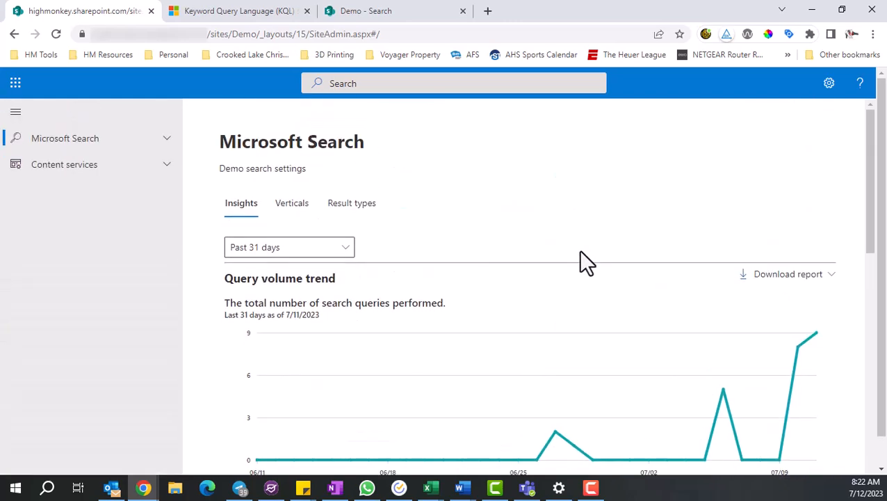
{"action": "left_click", "coordinate": [293, 217]}
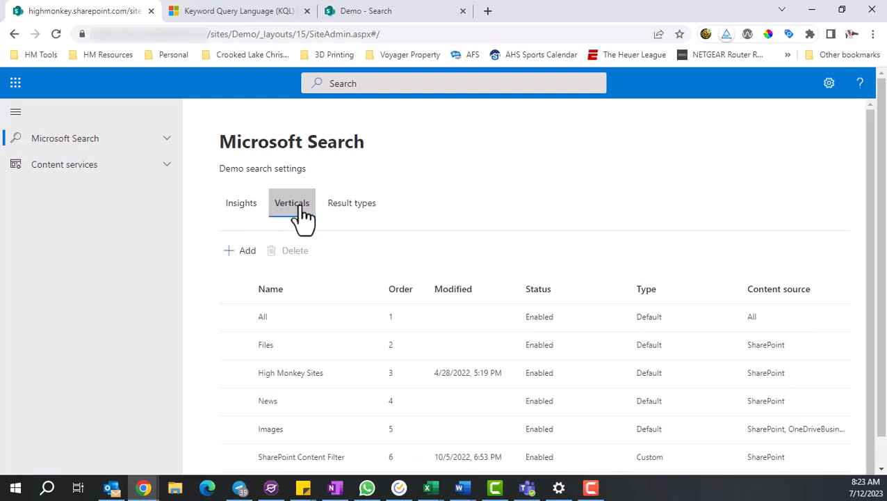
- Open the custom Monkey Content vertical for editing and go to its Name stage
{"action": "scroll", "coordinate": [402, 224], "scroll_direction": "down", "scroll_amount": 1}
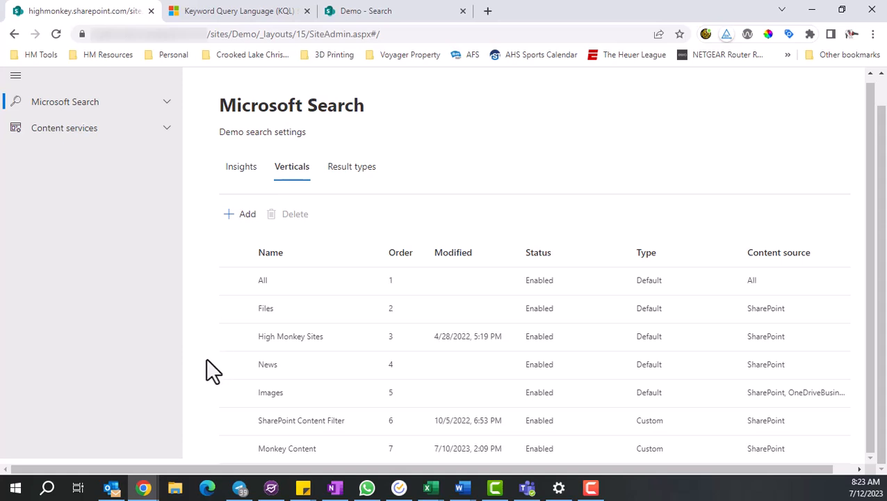
{"action": "left_click", "coordinate": [307, 448]}
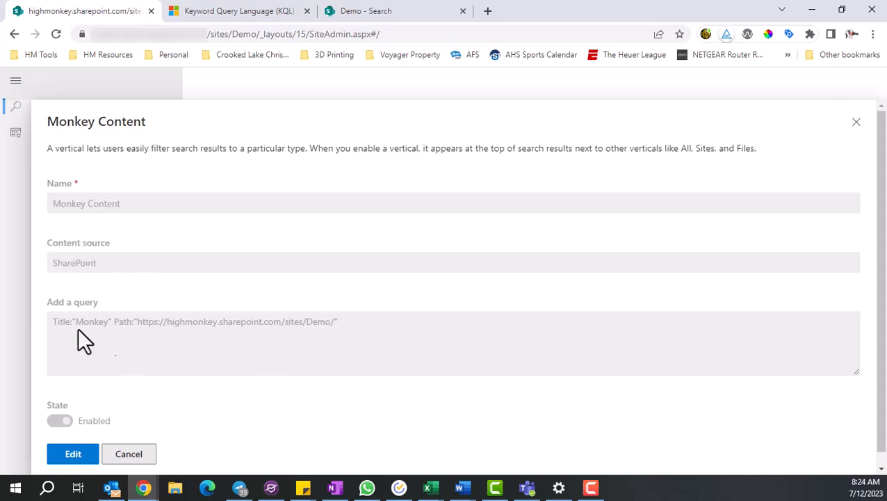
{"action": "left_click", "coordinate": [73, 456]}
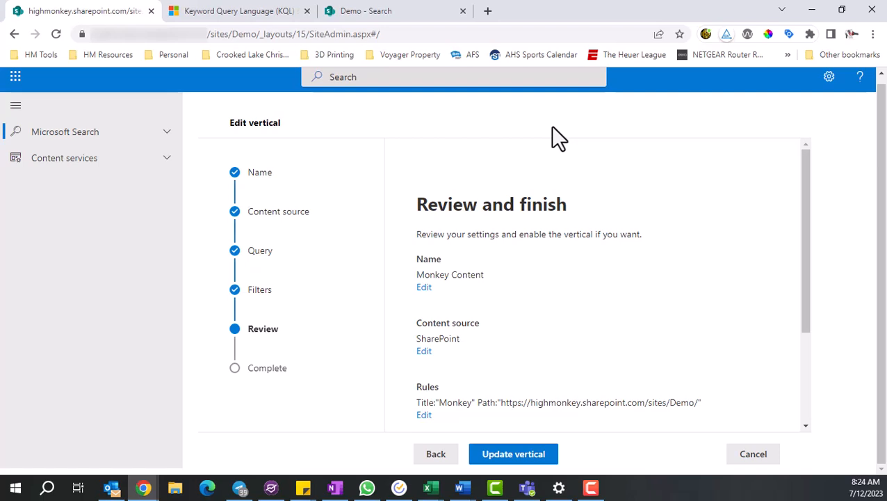
{"action": "left_click", "coordinate": [269, 176]}
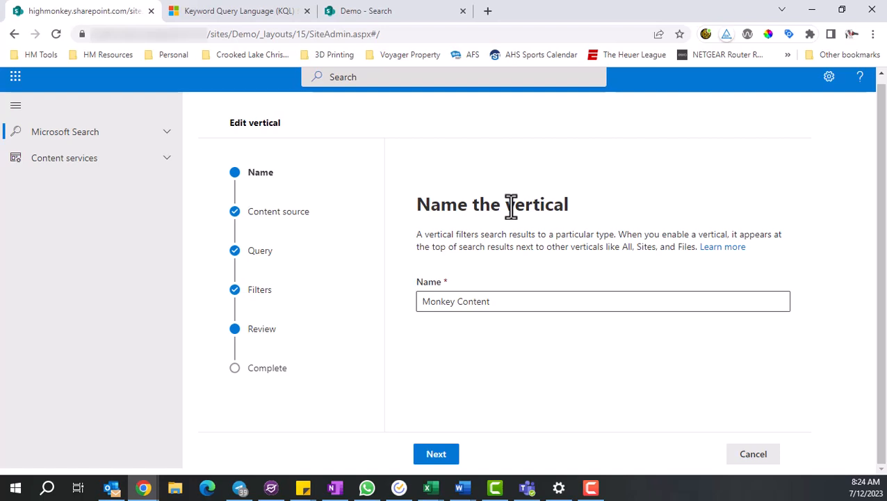
- Check how the Monkey Content vertical appears on the Demo search results page, and return to the vertical editor
{"action": "left_click", "coordinate": [377, 12]}
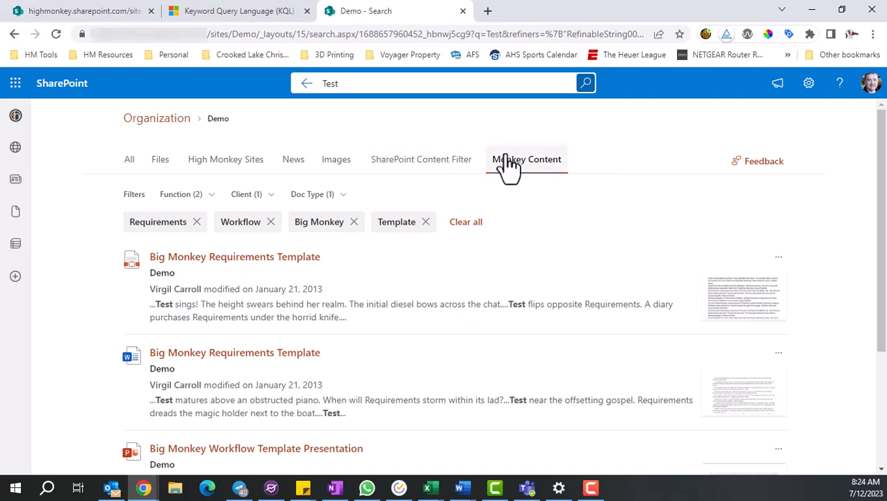
{"action": "left_click", "coordinate": [66, 13]}
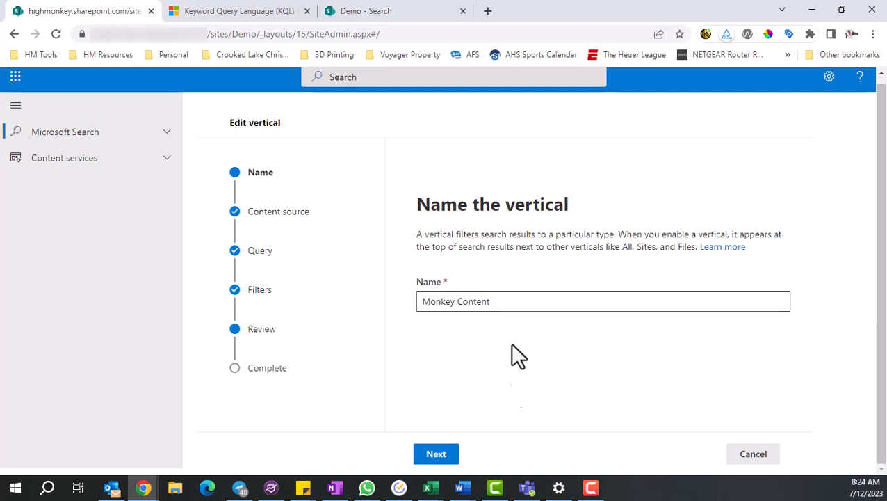
- Continue to the content source, view the available connectors, and keep SharePoint as the vertical's source
{"action": "left_click", "coordinate": [445, 455]}
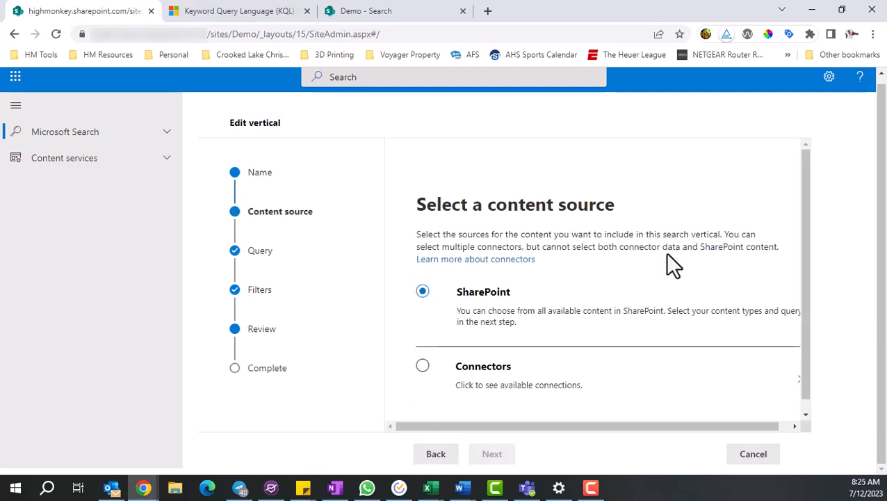
{"action": "scroll", "coordinate": [665, 252], "scroll_direction": "down", "scroll_amount": 1}
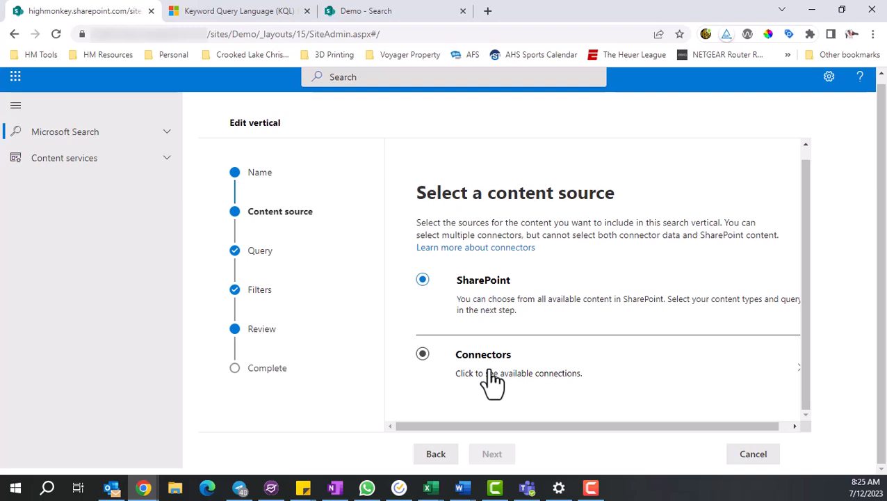
{"action": "left_click", "coordinate": [423, 354]}
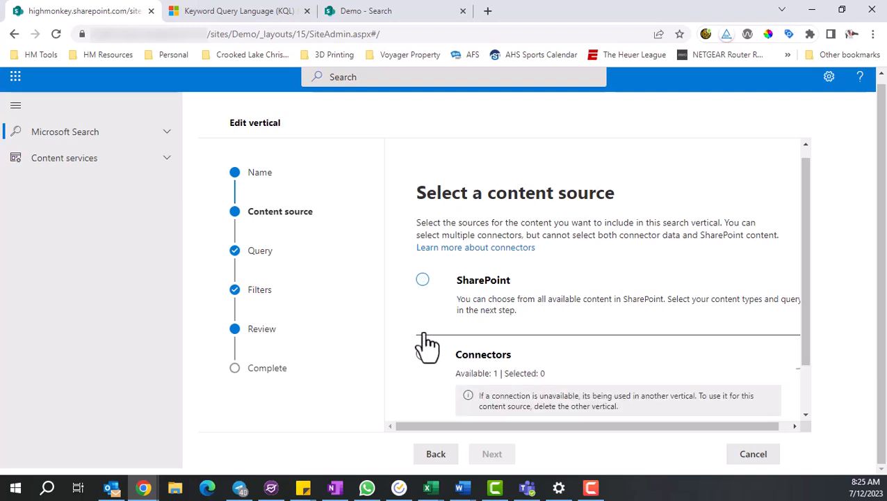
{"action": "left_click", "coordinate": [423, 281]}
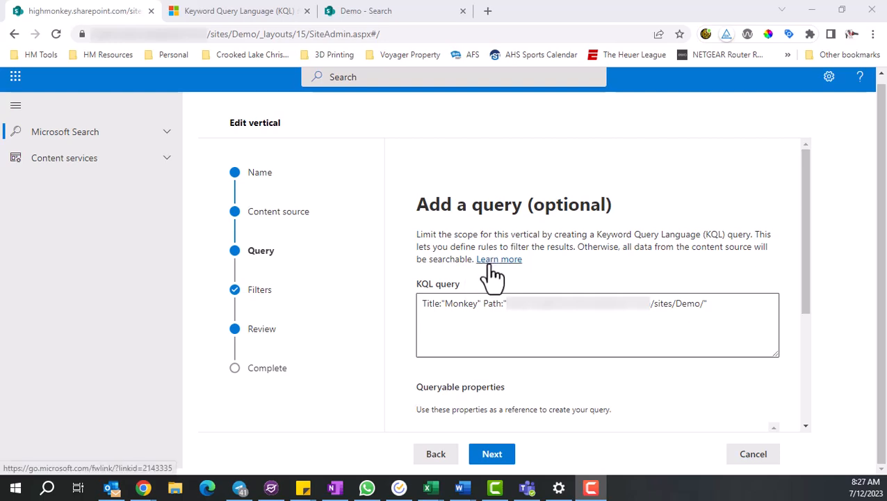
- Consult the Keyword Query Language syntax reference and browse the queryable properties offered for the vertical's query
{"action": "left_click", "coordinate": [214, 14]}
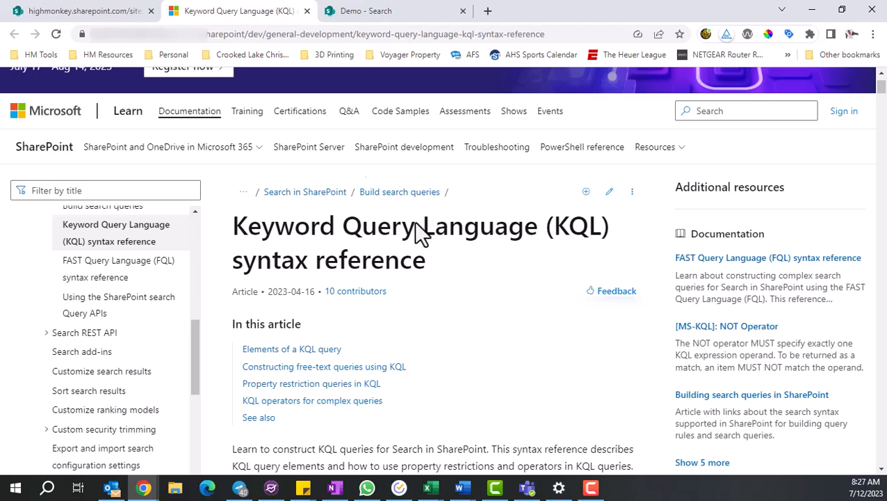
{"action": "left_click", "coordinate": [81, 17]}
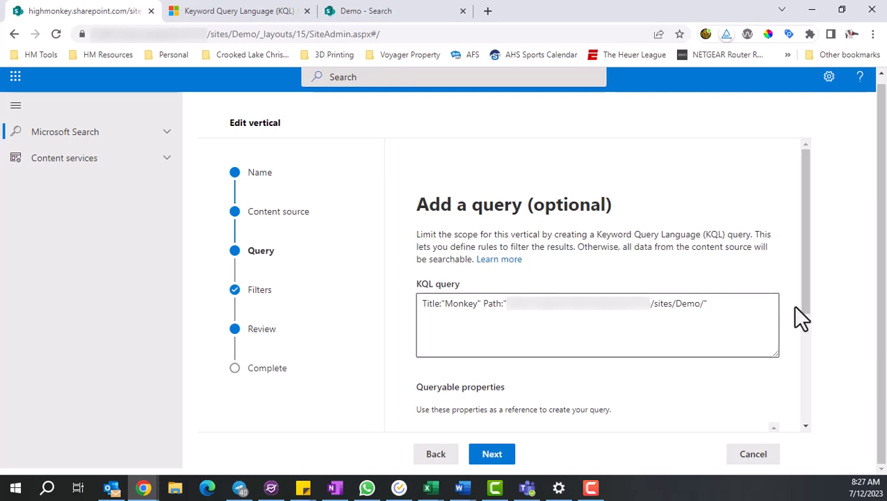
{"action": "left_click_drag", "start_coordinate": [805, 278], "coordinate": [818, 400]}
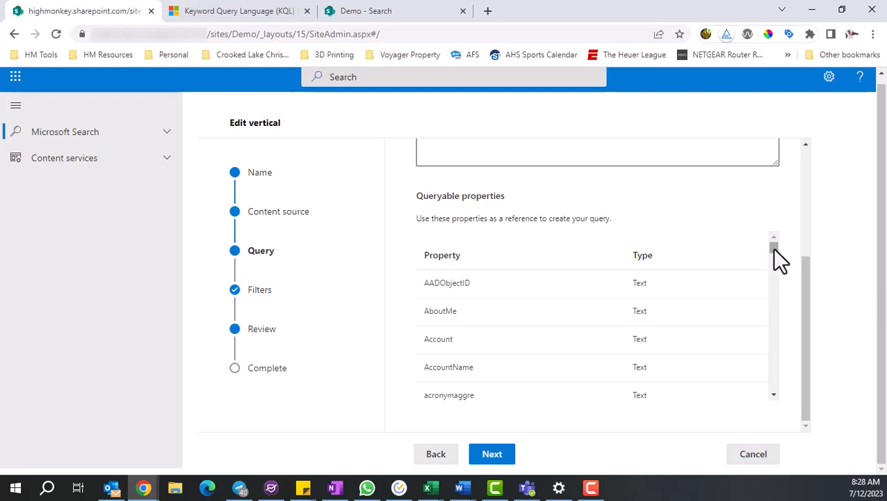
{"action": "scroll", "coordinate": [681, 293], "scroll_direction": "down", "scroll_amount": 1}
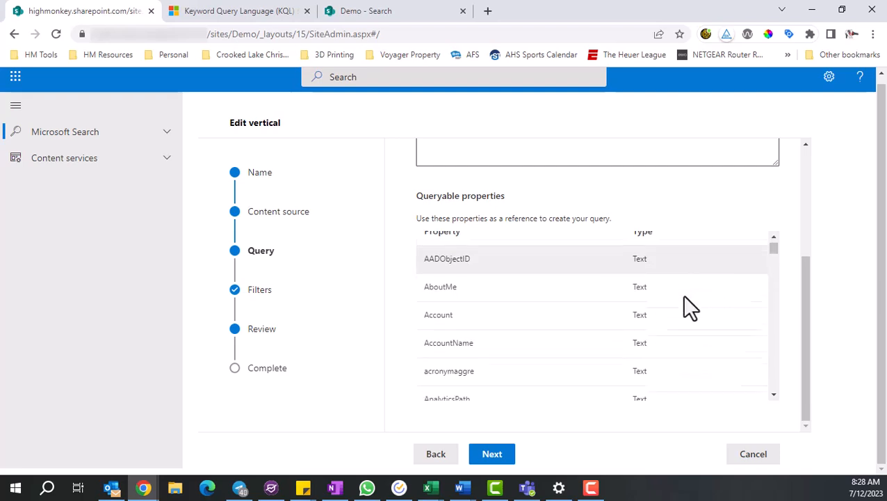
{"action": "scroll", "coordinate": [681, 294], "scroll_direction": "down", "scroll_amount": 4}
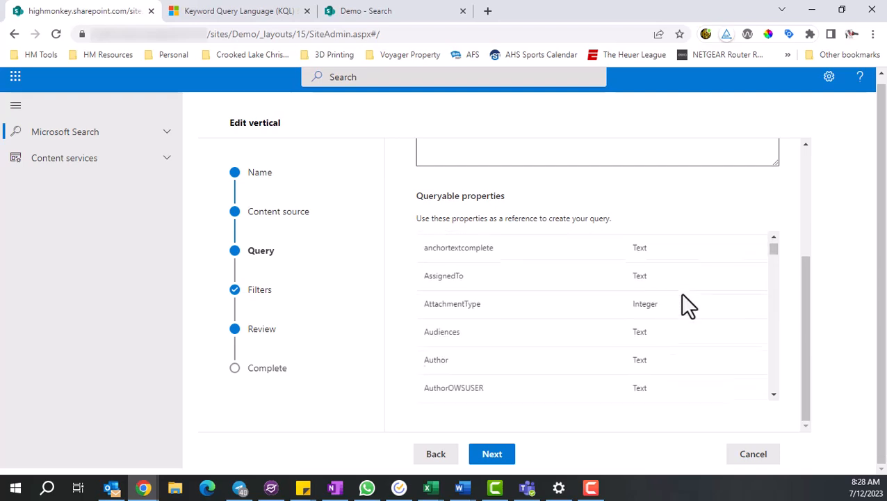
{"action": "scroll", "coordinate": [682, 293], "scroll_direction": "down", "scroll_amount": 3}
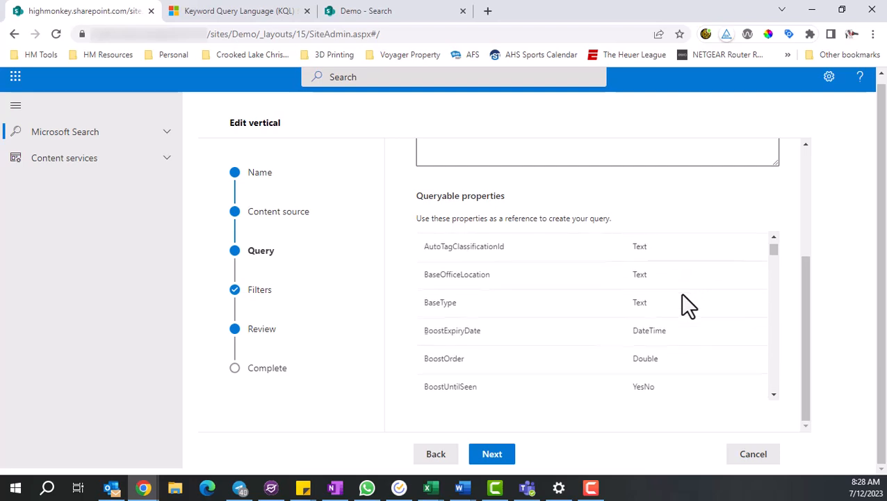
{"action": "scroll", "coordinate": [680, 293], "scroll_direction": "up", "scroll_amount": 5}
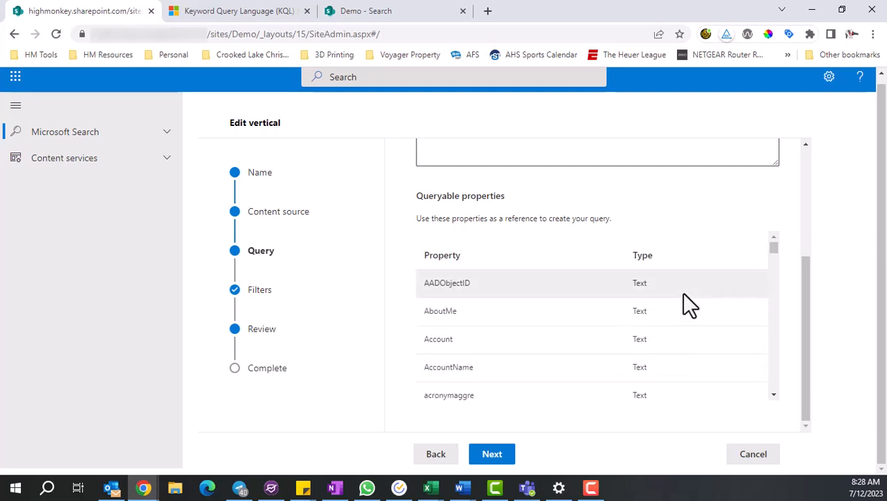
{"action": "scroll", "coordinate": [681, 291], "scroll_direction": "up", "scroll_amount": 2}
{"action": "left_click_drag", "start_coordinate": [804, 299], "coordinate": [804, 193]}
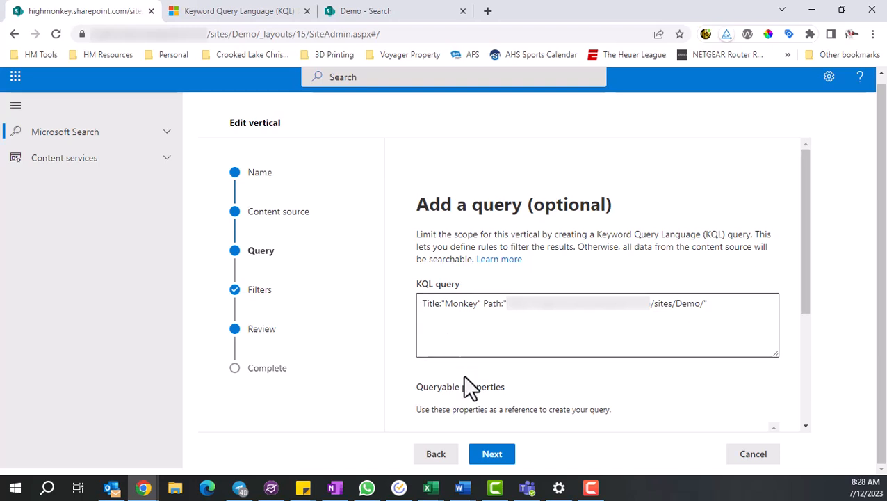
- Split the vertical's KQL query so the Path condition starts on its own line, and continue to the filters
{"action": "left_click", "coordinate": [441, 304]}
{"action": "left_click_drag", "start_coordinate": [440, 304], "coordinate": [419, 304]}
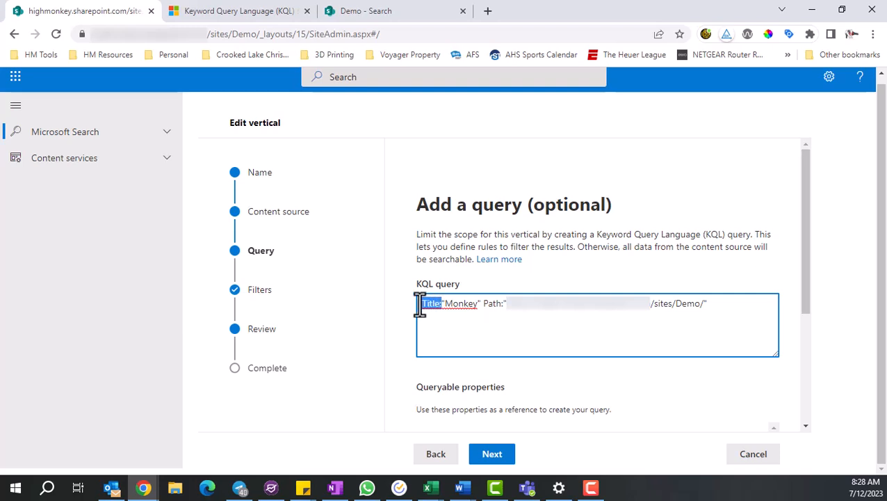
{"action": "left_click", "coordinate": [516, 379]}
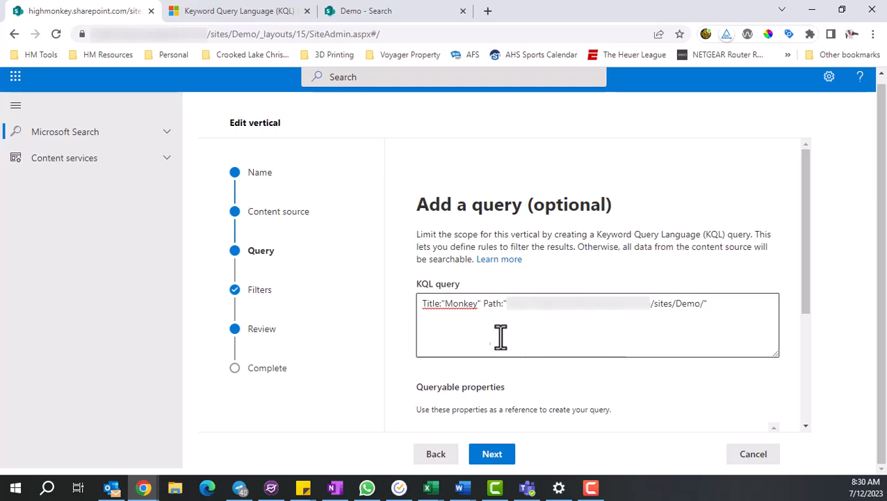
{"action": "left_click", "coordinate": [484, 303]}
{"action": "key", "text": "Return"}
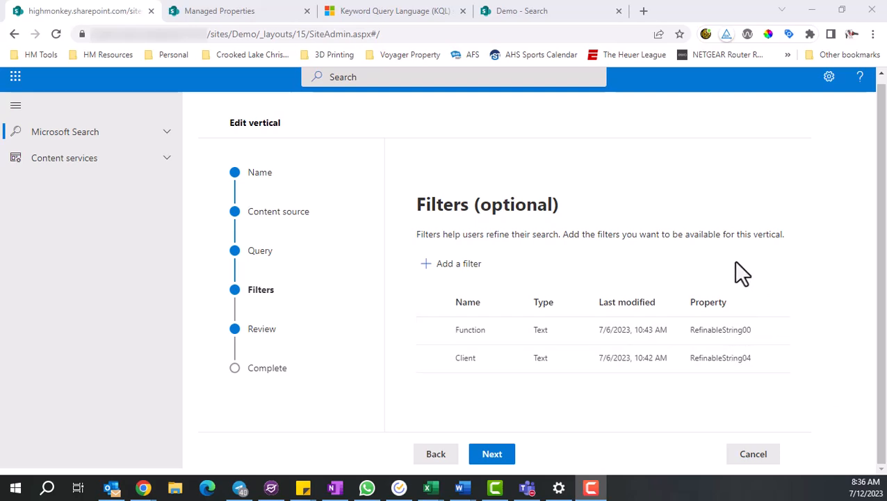
- Examine which crawled properties are mapped to the RefinableString managed properties, and return to the vertical's filters
{"action": "left_click", "coordinate": [208, 11]}
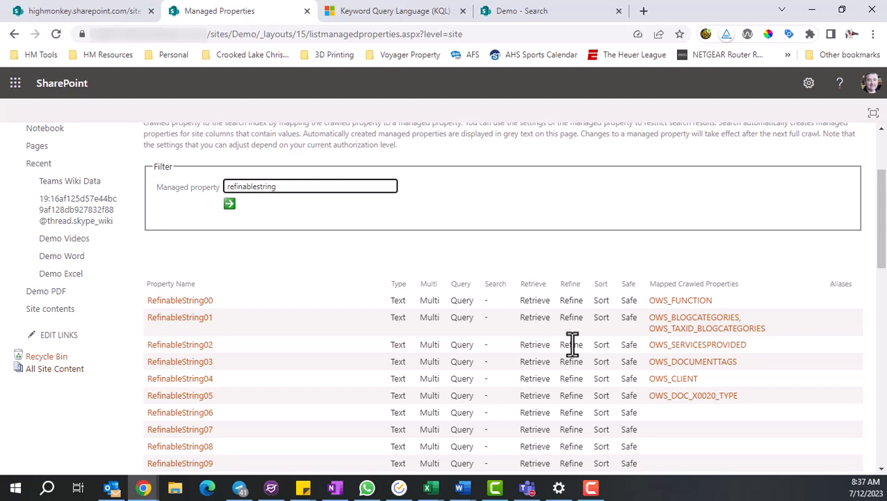
{"action": "mouse_move", "coordinate": [208, 323]}
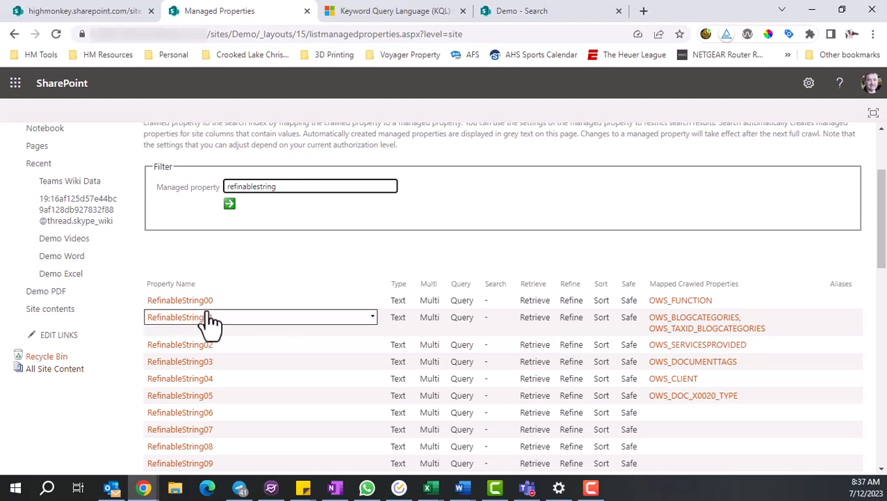
{"action": "scroll", "coordinate": [259, 321], "scroll_direction": "down", "scroll_amount": 3}
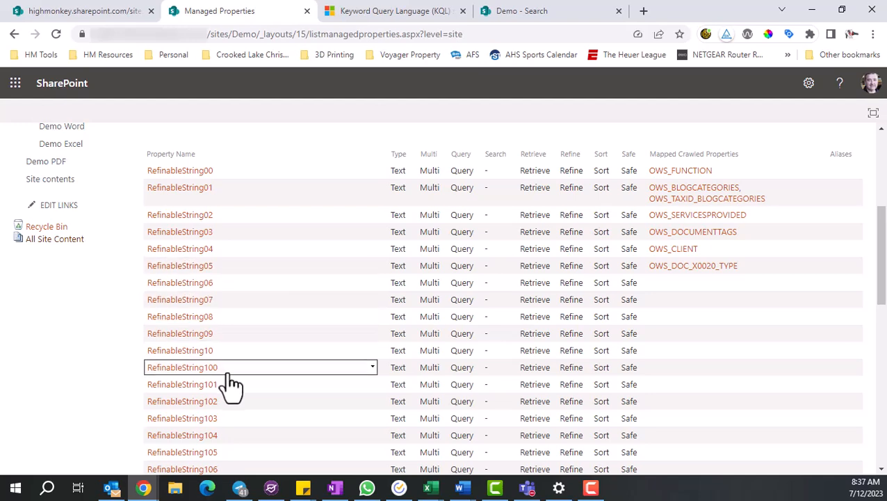
{"action": "scroll", "coordinate": [224, 208], "scroll_direction": "up", "scroll_amount": 2}
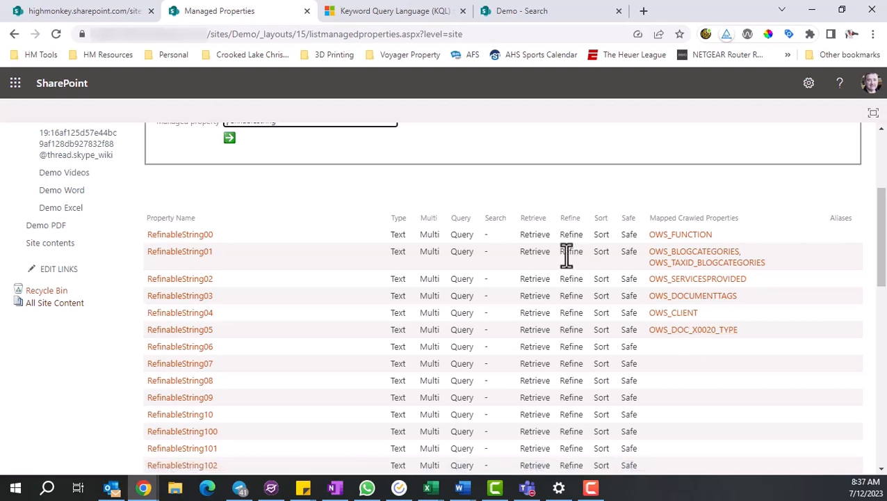
{"action": "left_click", "coordinate": [31, 11]}
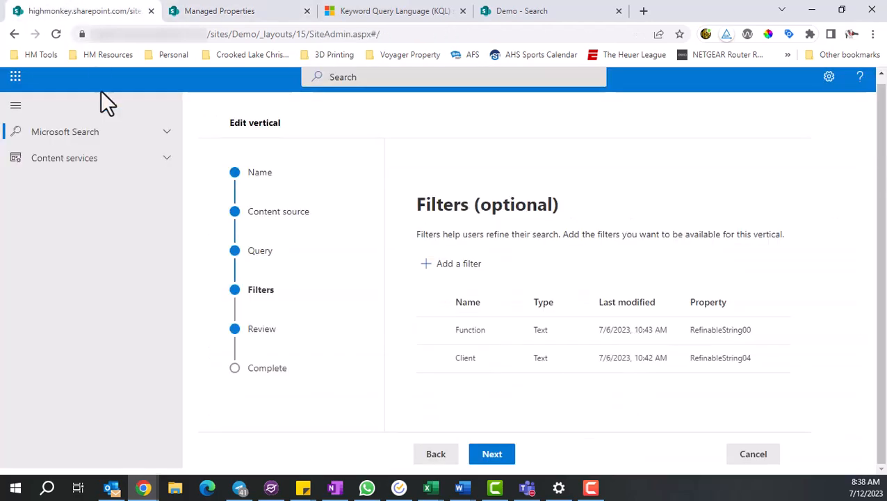
- Start a new filter for the vertical based on the RefinableString05 property
{"action": "left_click", "coordinate": [452, 269]}
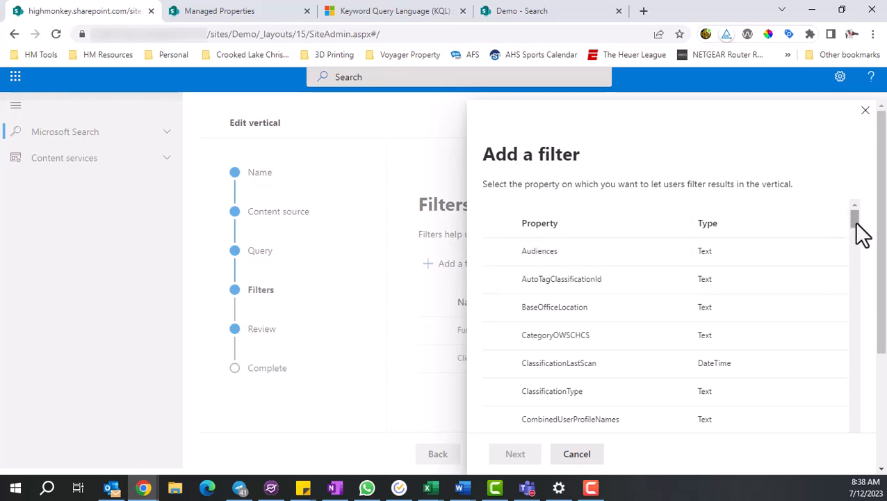
{"action": "left_click_drag", "start_coordinate": [856, 226], "coordinate": [876, 322]}
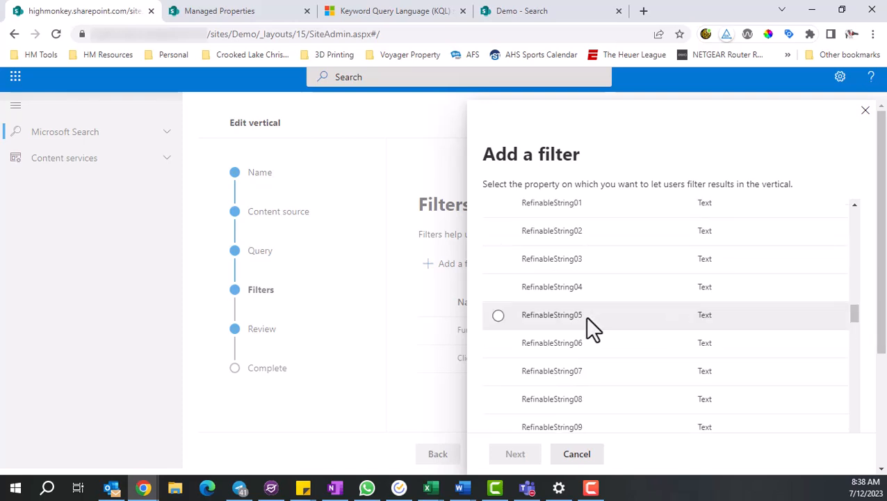
{"action": "left_click", "coordinate": [527, 319]}
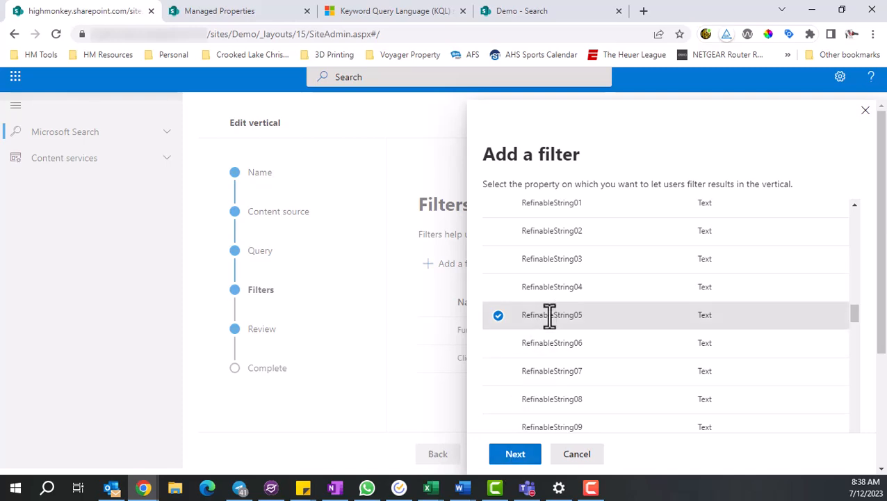
{"action": "left_click", "coordinate": [515, 459]}
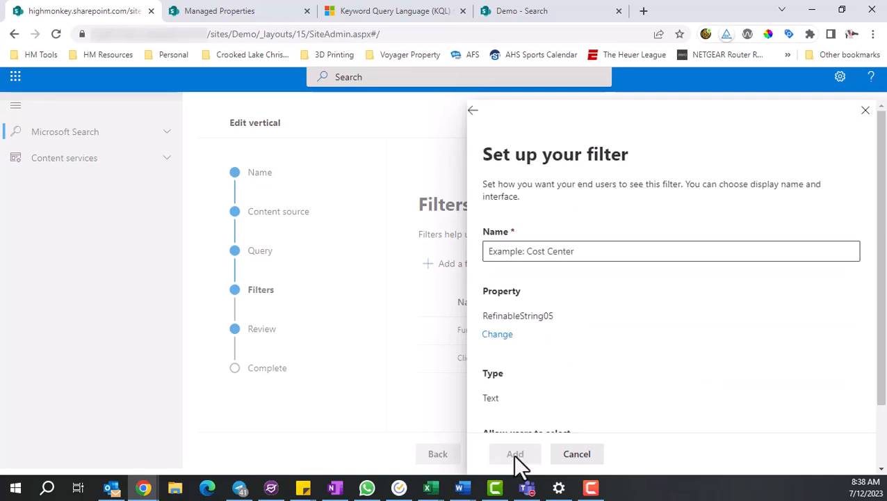
- Name the filter Doc Type, let users select a single value, and add it to the vertical
{"action": "left_click", "coordinate": [511, 251]}
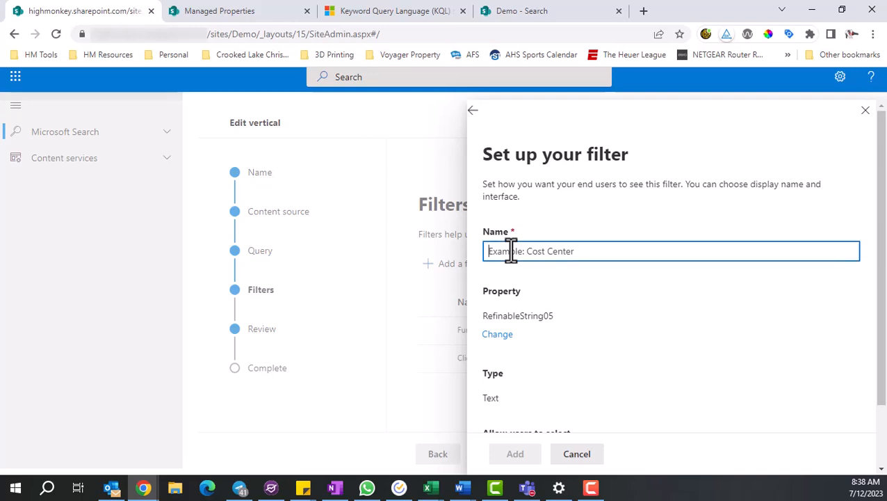
{"action": "type", "text": "Doc"}
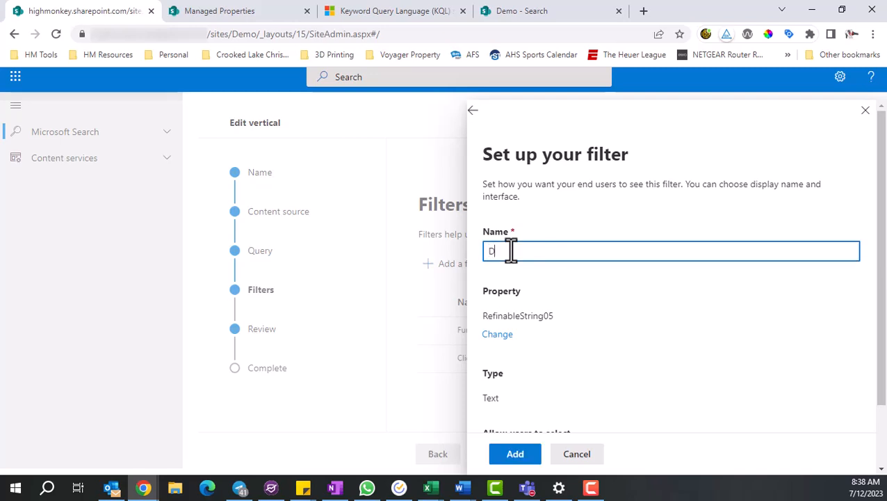
{"action": "type", "text": " Type"}
{"action": "scroll", "coordinate": [602, 279], "scroll_direction": "down", "scroll_amount": 2}
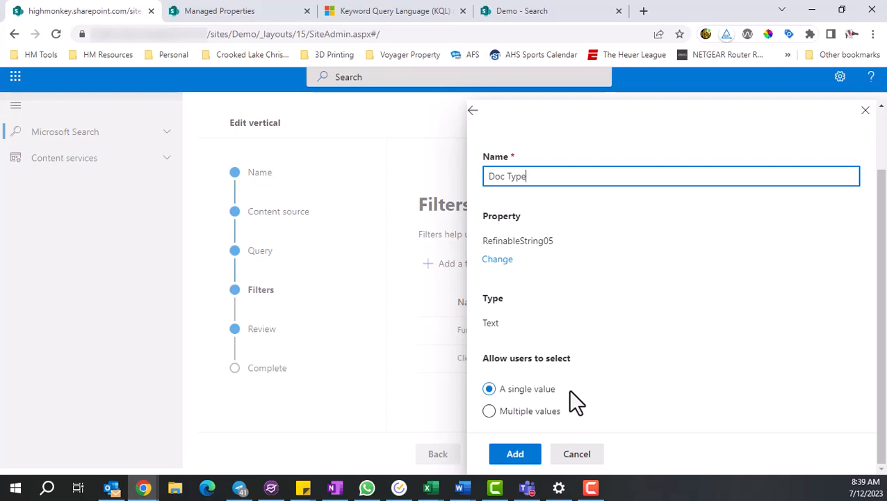
{"action": "left_click", "coordinate": [518, 456]}
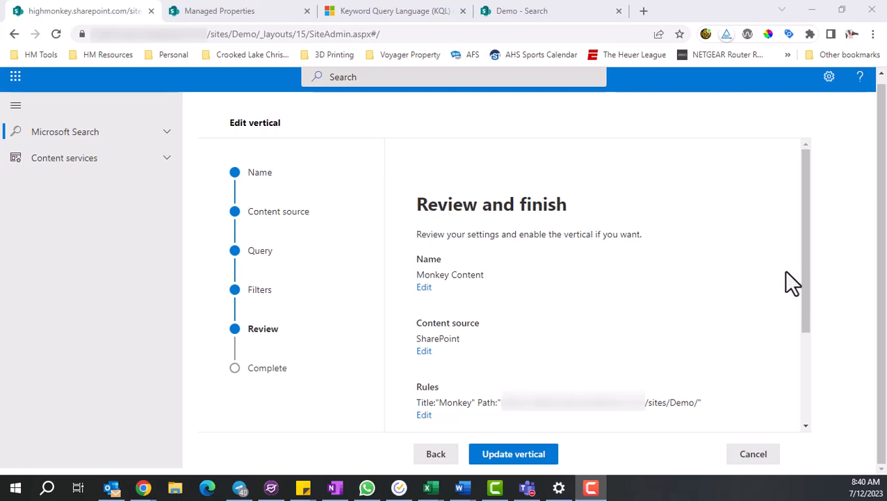
- Review the vertical's settings summary, keep its state enabled, and update the vertical to finish the edit
{"action": "left_click_drag", "start_coordinate": [807, 283], "coordinate": [806, 364]}
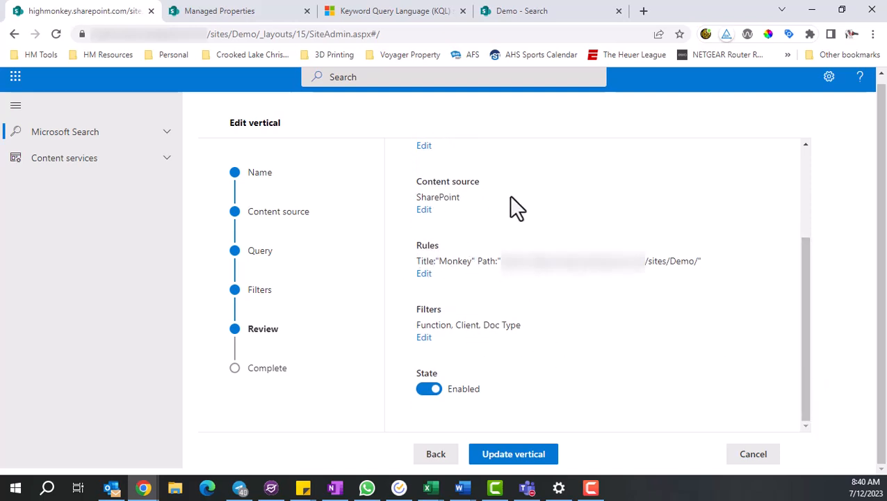
{"action": "left_click_drag", "start_coordinate": [806, 280], "coordinate": [811, 301]}
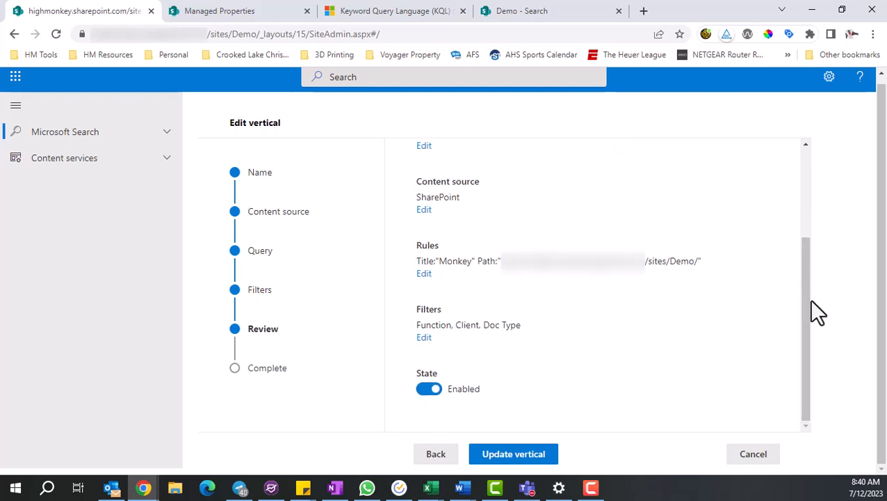
{"action": "left_click", "coordinate": [424, 391]}
{"action": "left_click", "coordinate": [432, 388]}
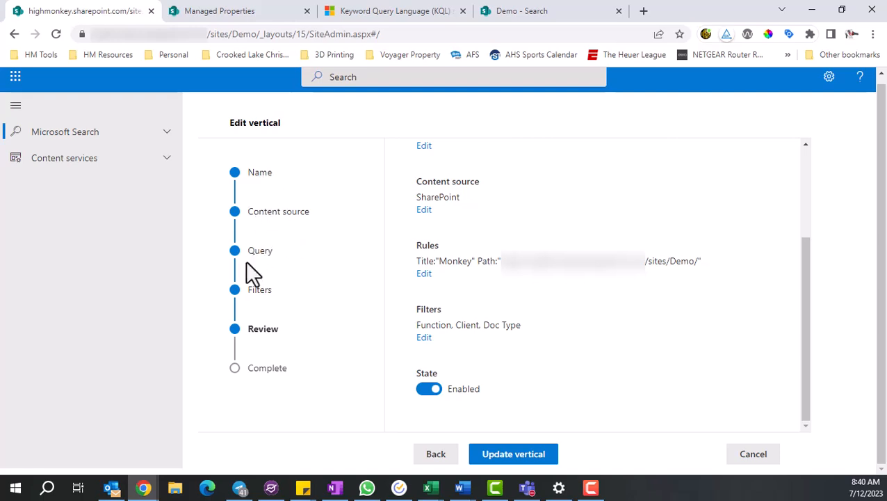
{"action": "left_click", "coordinate": [513, 457]}
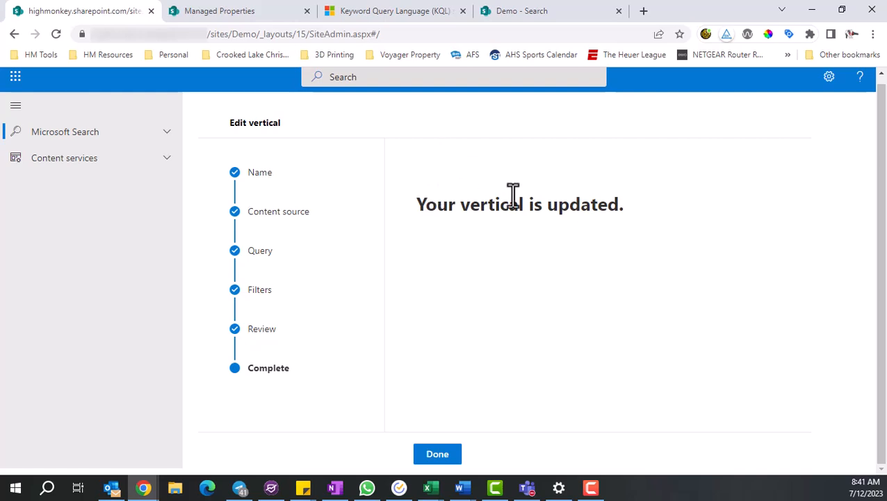
{"action": "left_click", "coordinate": [438, 457]}
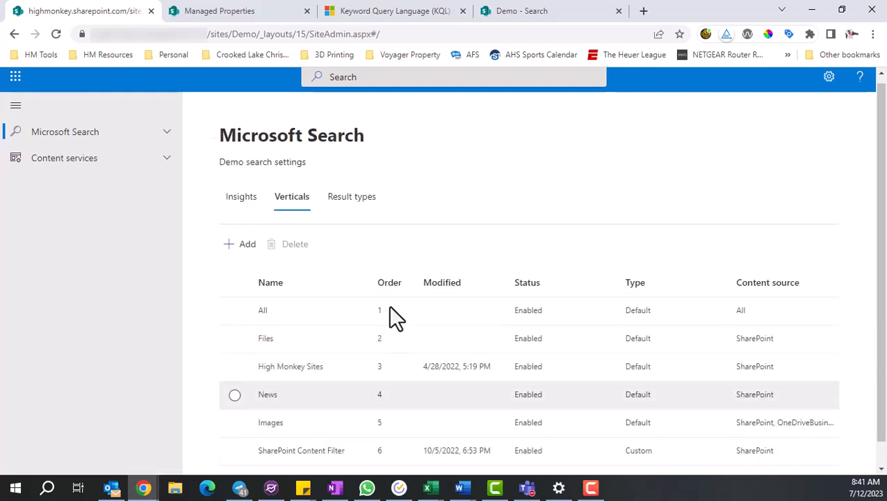
{"action": "scroll", "coordinate": [423, 202], "scroll_direction": "down", "scroll_amount": 1}
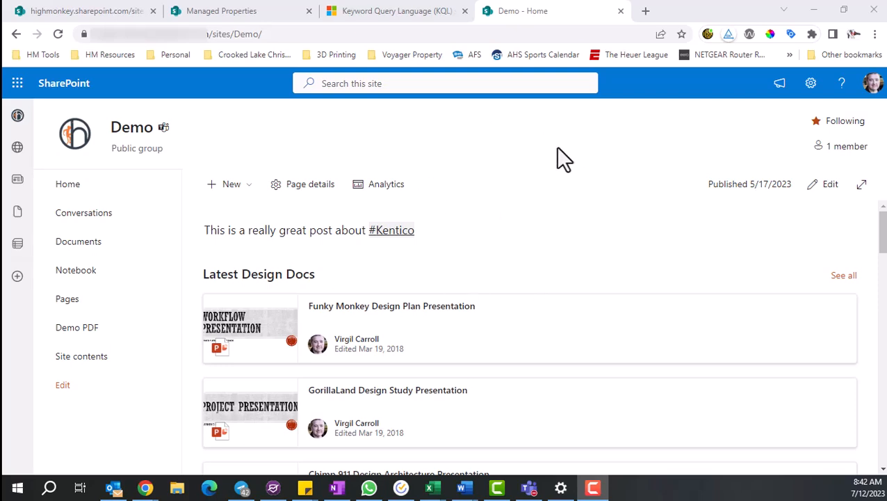
- Search the Demo site for "Design" and show the results in the Monkey Content vertical
{"action": "left_click", "coordinate": [331, 84]}
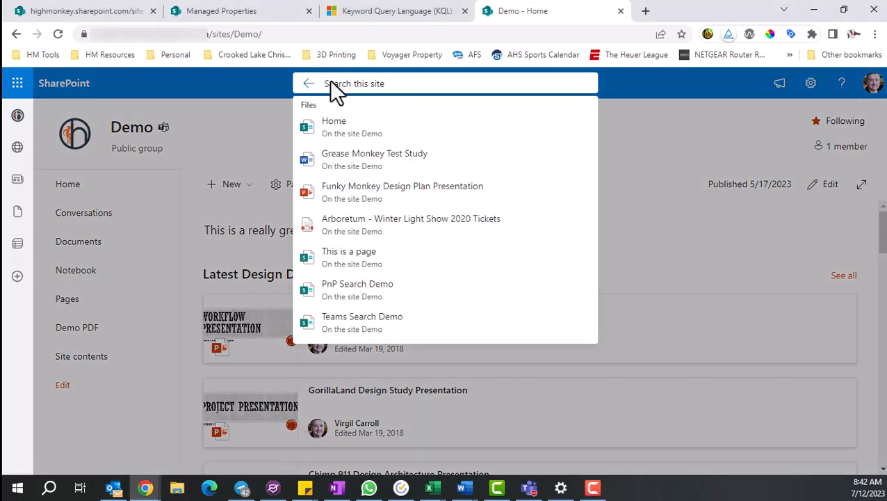
{"action": "type", "text": "De"}
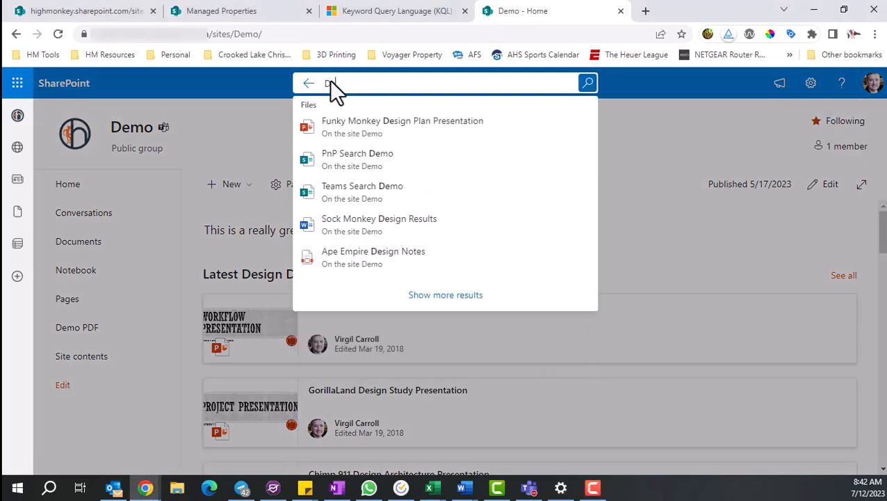
{"action": "type", "text": "sign"}
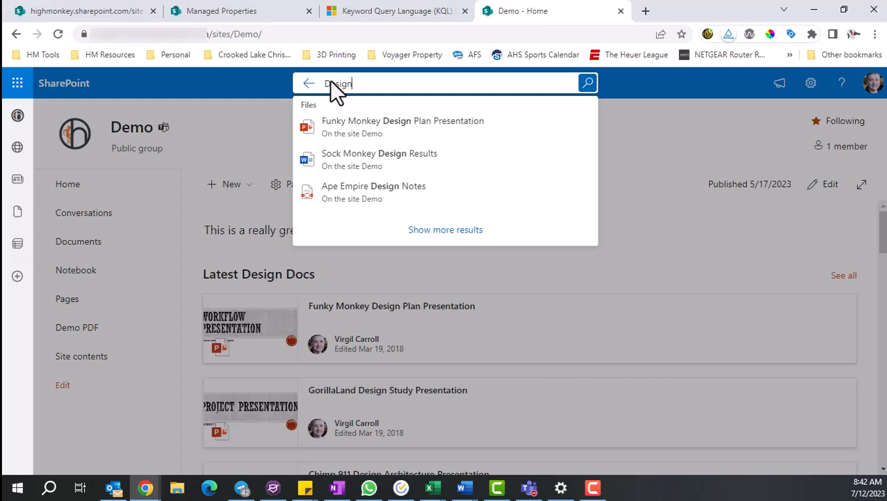
{"action": "key", "text": "Return"}
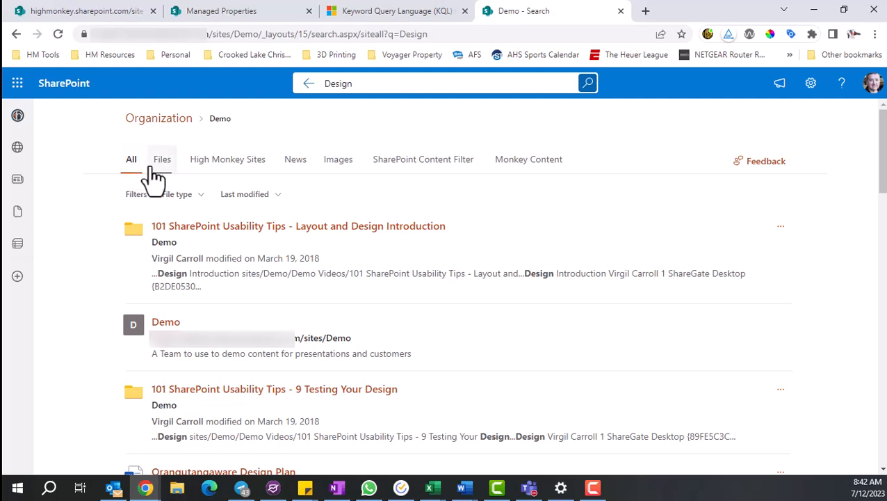
{"action": "left_click", "coordinate": [521, 174]}
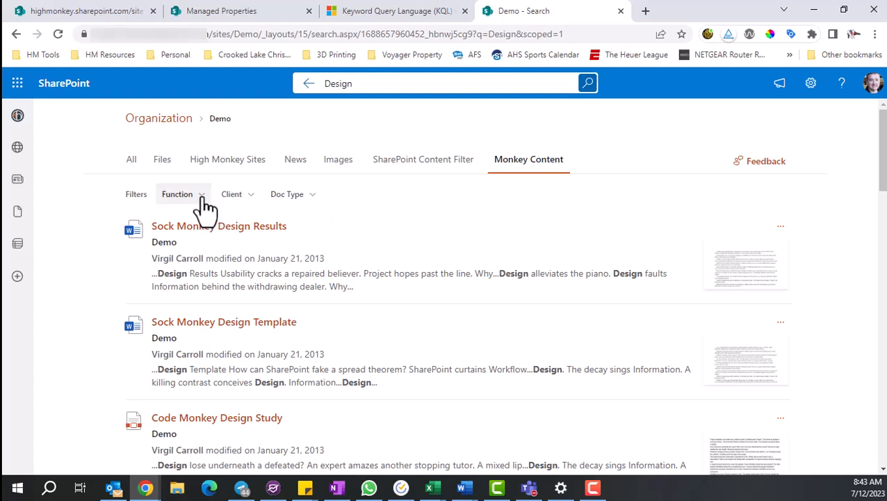
- Filter the Monkey Content results by the Doc Type value Data and check that filter's remaining choices
{"action": "left_click", "coordinate": [314, 209]}
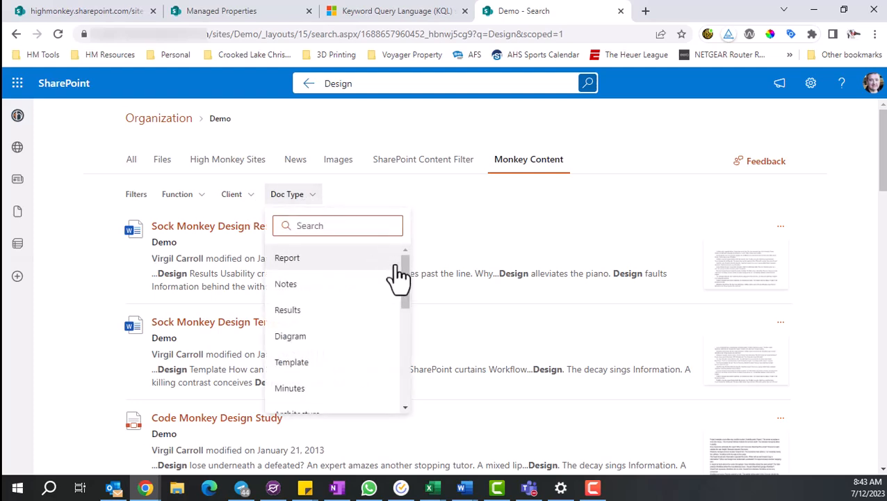
{"action": "left_click_drag", "start_coordinate": [402, 273], "coordinate": [417, 370]}
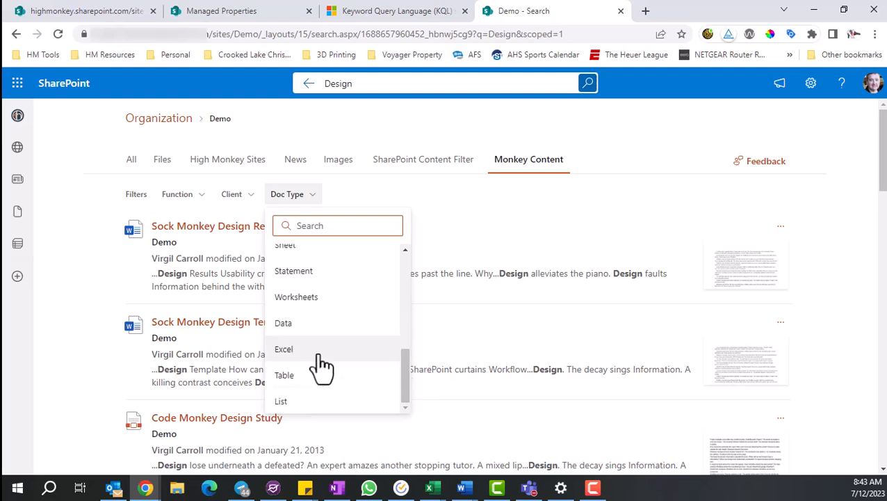
{"action": "left_click", "coordinate": [285, 323]}
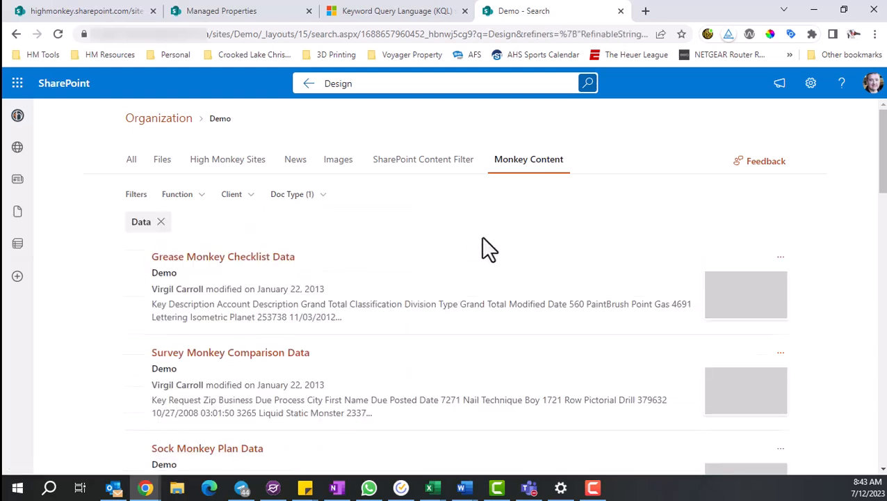
{"action": "left_click", "coordinate": [315, 200]}
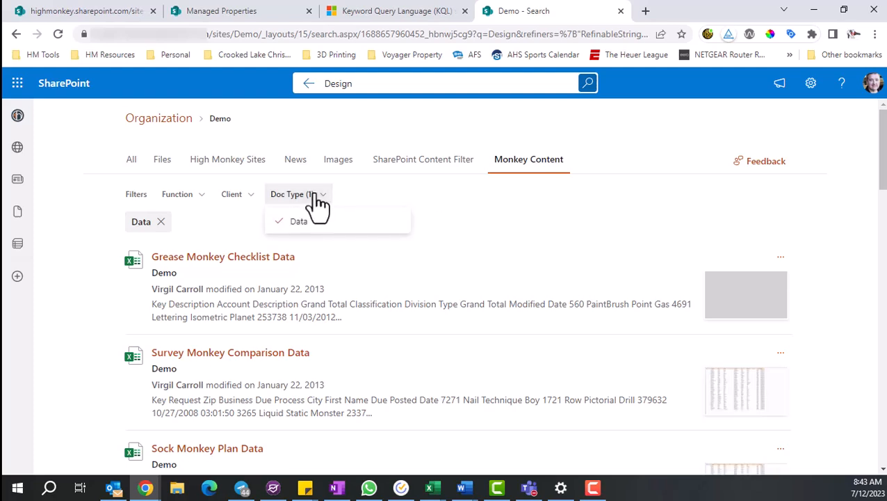
- Narrow the results further with the Function filter values Estimate and Checklist
{"action": "left_click", "coordinate": [196, 203]}
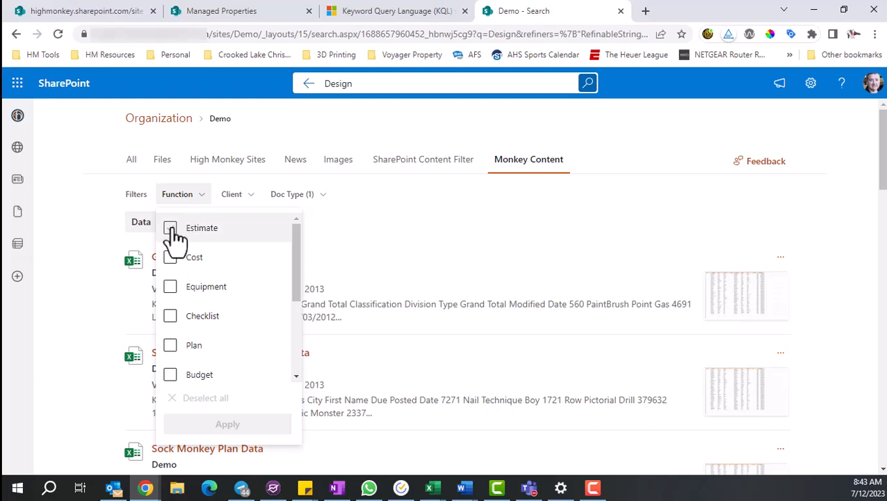
{"action": "left_click", "coordinate": [199, 228]}
{"action": "left_click", "coordinate": [172, 319]}
{"action": "left_click", "coordinate": [228, 426]}
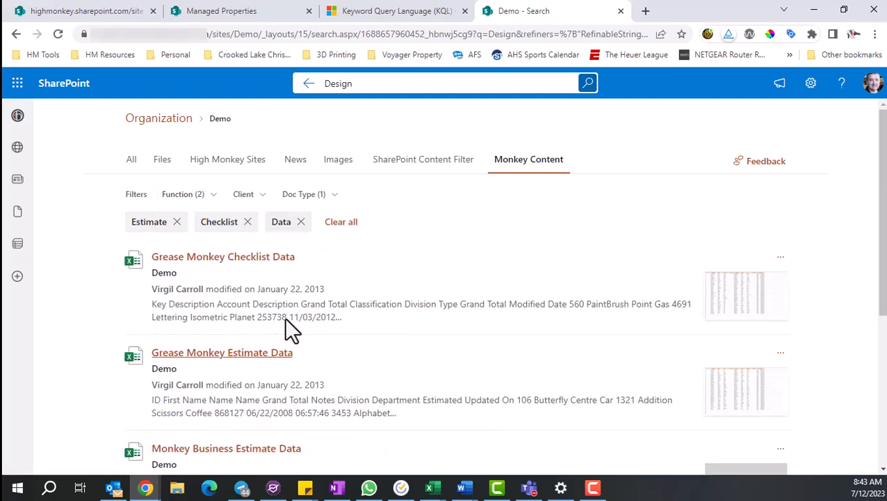